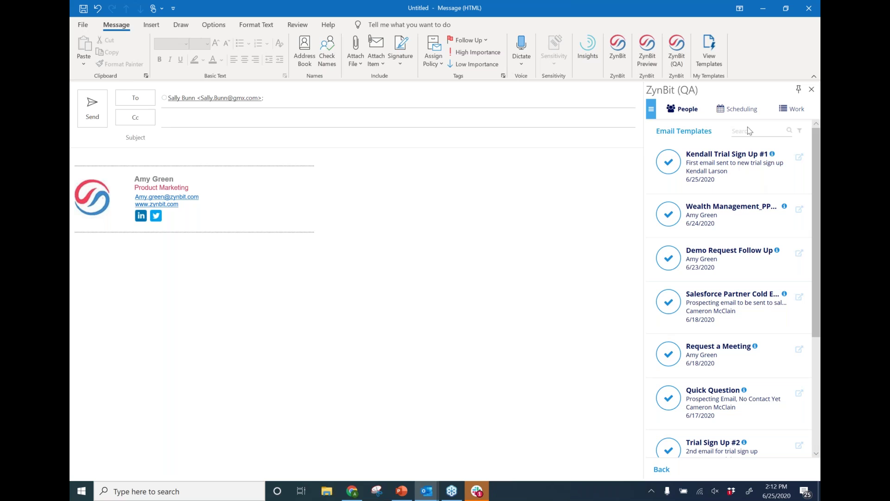
Step: Search the email templates for "Case" and apply the Case Created template with Outlook Add-In Implementation as the related case
{"action": "left_click", "coordinate": [799, 134]}
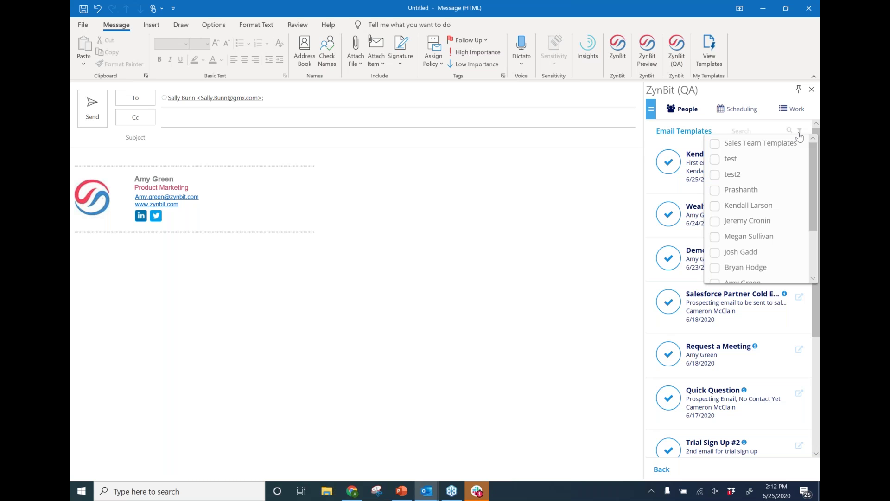
{"action": "left_click", "coordinate": [760, 131]}
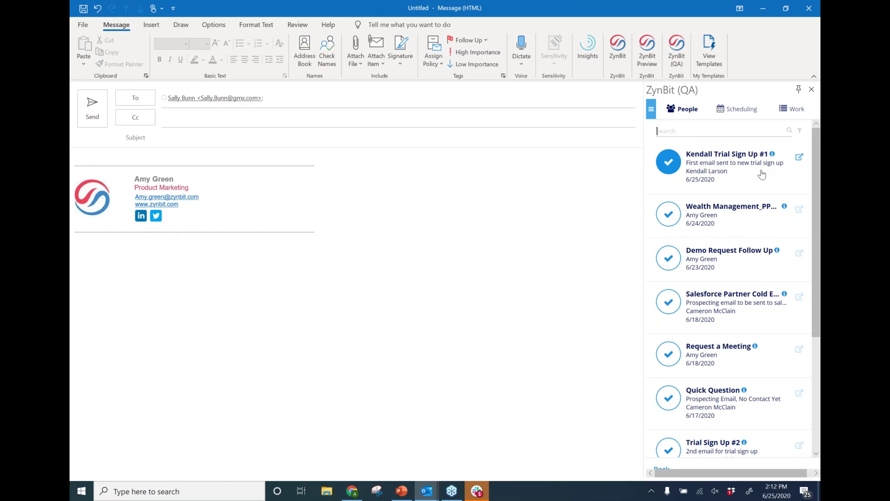
{"action": "type", "text": "Case"}
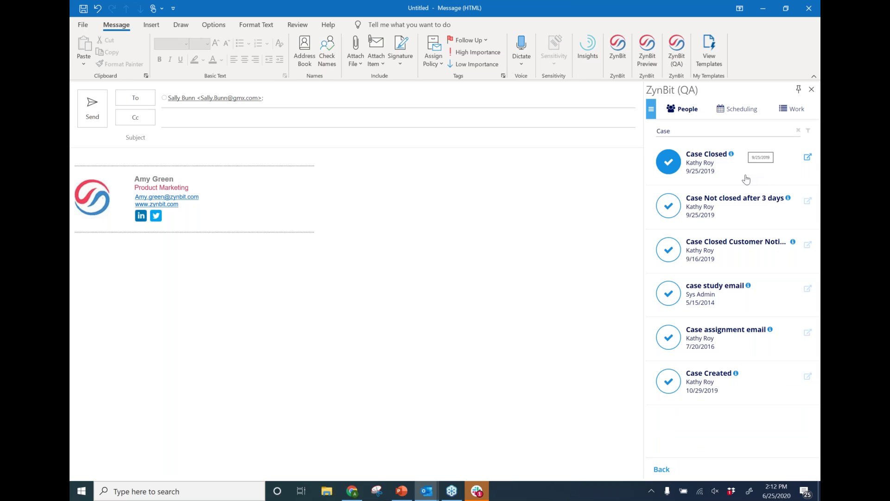
{"action": "left_click", "coordinate": [736, 376]}
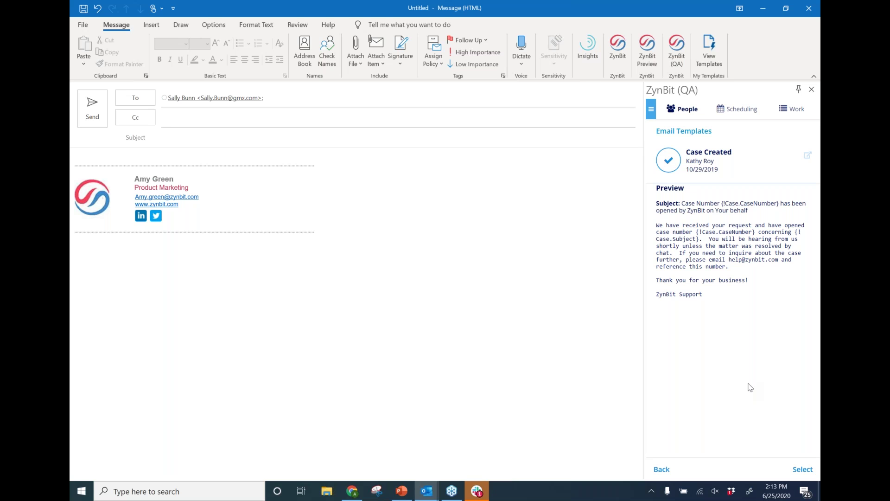
{"action": "left_click", "coordinate": [808, 471]}
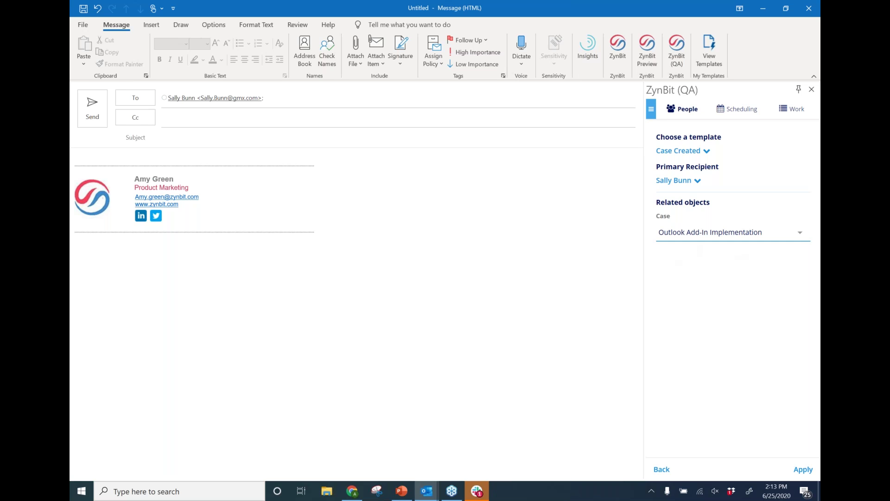
{"action": "left_click", "coordinate": [803, 469]}
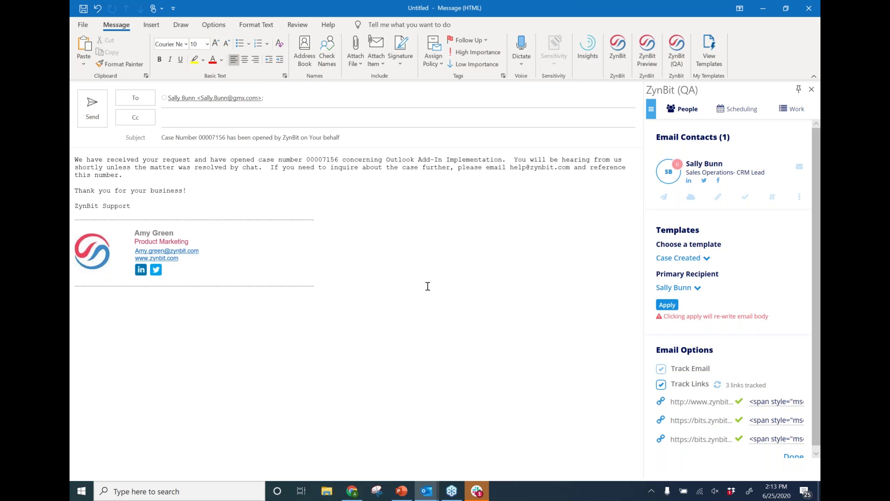
Step: Highlight the merged case number in the email's subject line and in its body text
{"action": "left_click_drag", "start_coordinate": [162, 136], "coordinate": [226, 138]}
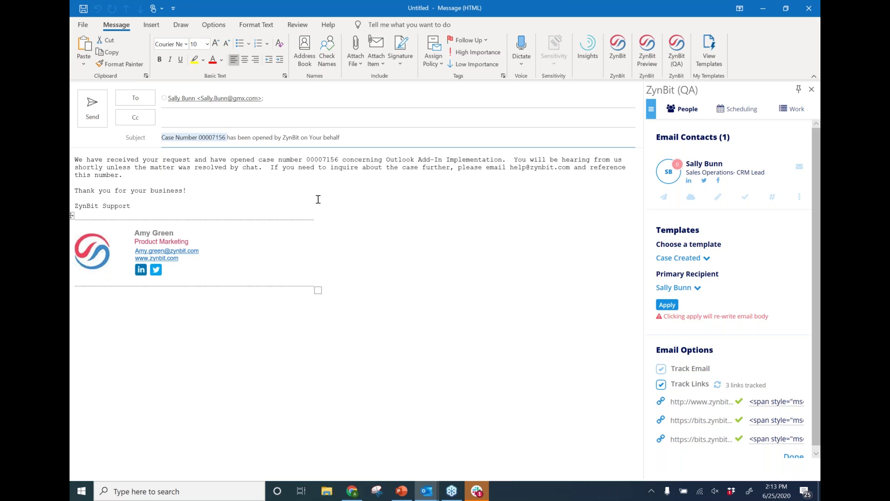
{"action": "left_click", "coordinate": [328, 158]}
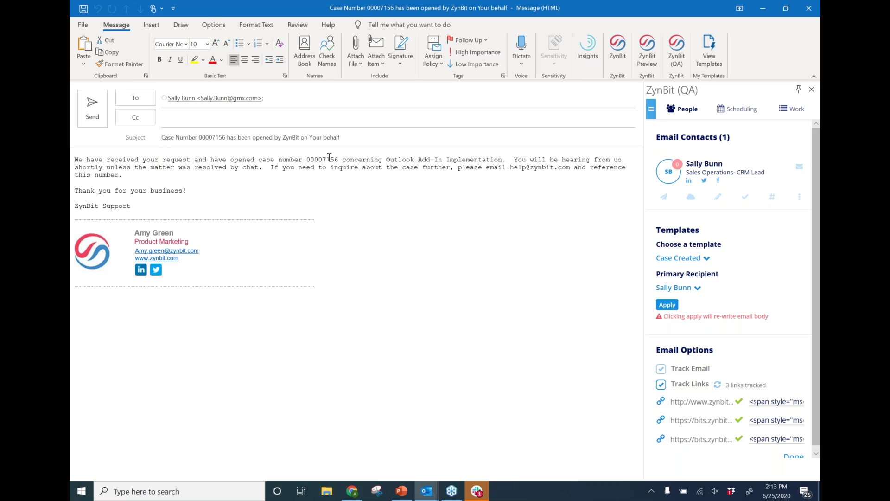
{"action": "double_click", "coordinate": [329, 158]}
Step: Discard the case email without saving and start a new message addressed to the test contact's Gmail address
{"action": "left_click", "coordinate": [811, 7]}
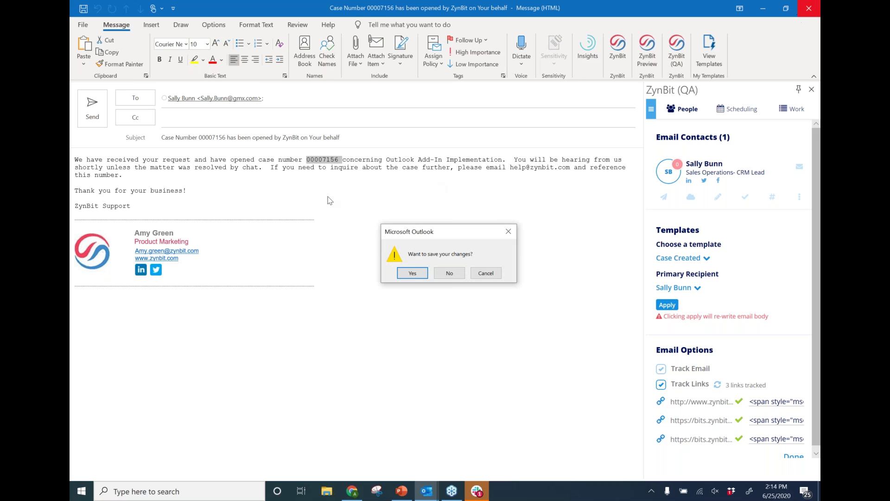
{"action": "left_click", "coordinate": [438, 275]}
{"action": "left_click", "coordinate": [79, 37]}
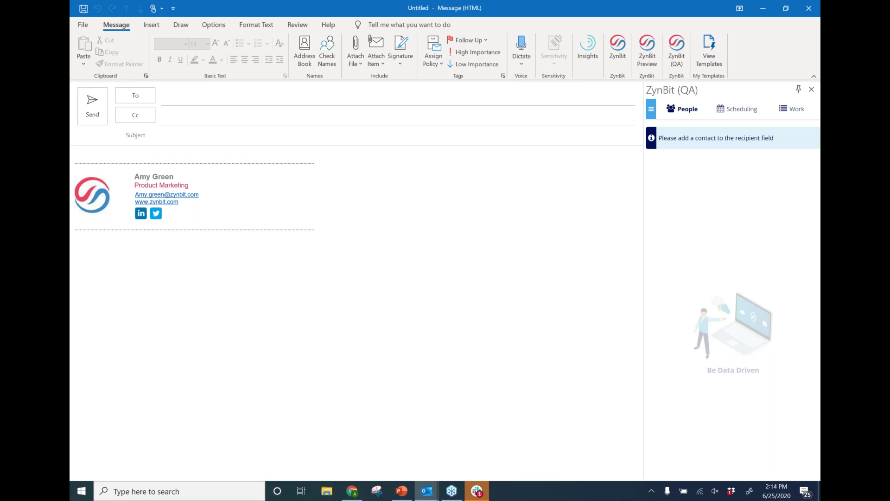
{"action": "left_click", "coordinate": [217, 96]}
{"action": "type", "text": "a"}
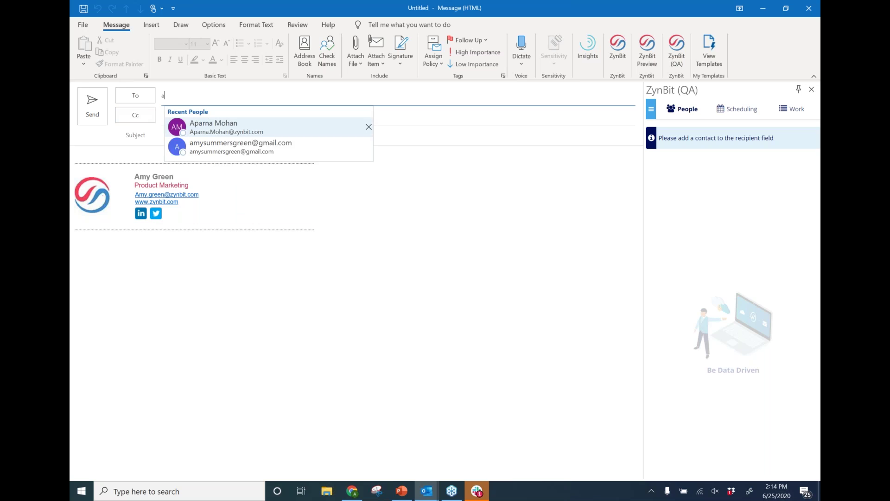
{"action": "type", "text": "my"}
{"action": "left_click", "coordinate": [217, 130]}
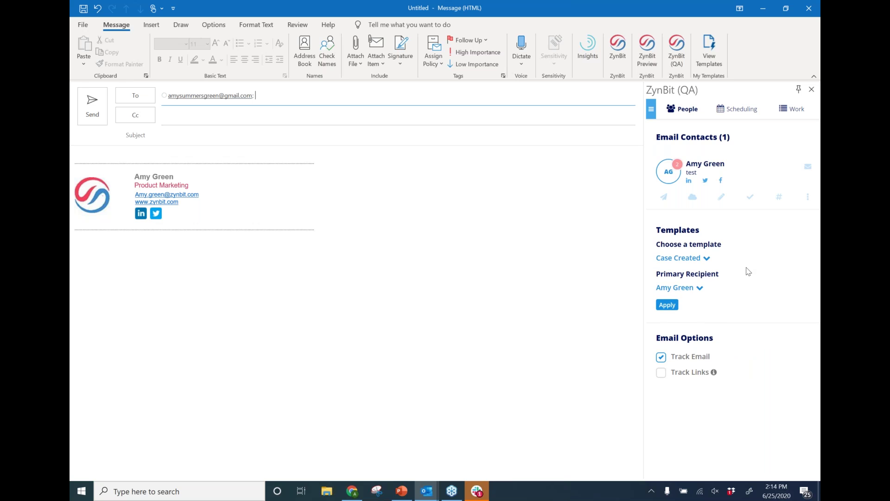
Step: Apply the Wealth Management_PPA Request template to the new message for its primary recipient
{"action": "left_click", "coordinate": [702, 262]}
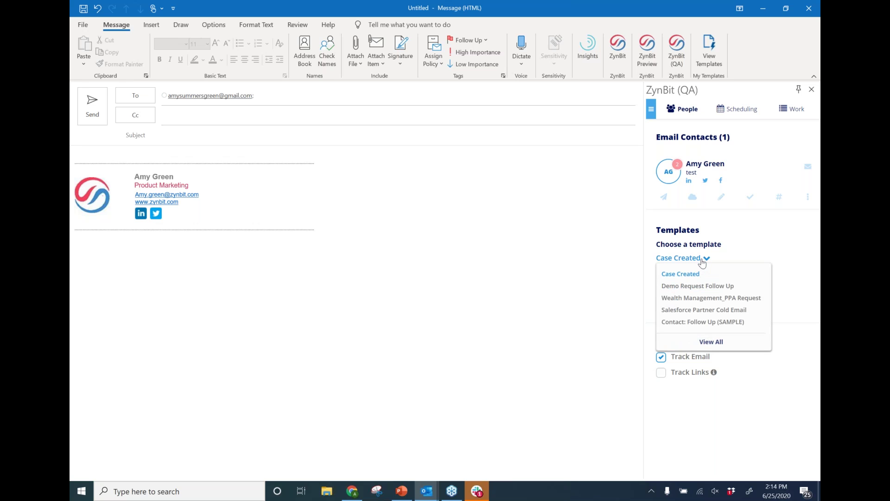
{"action": "left_click", "coordinate": [737, 299]}
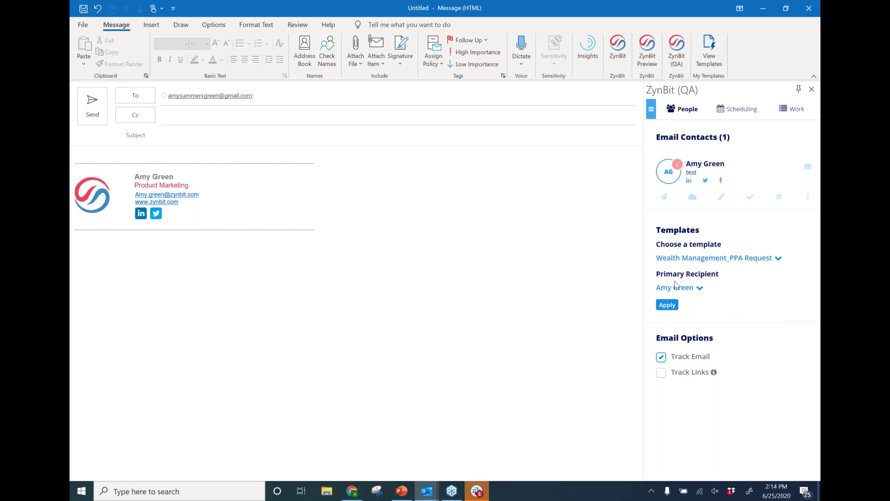
{"action": "left_click", "coordinate": [668, 307]}
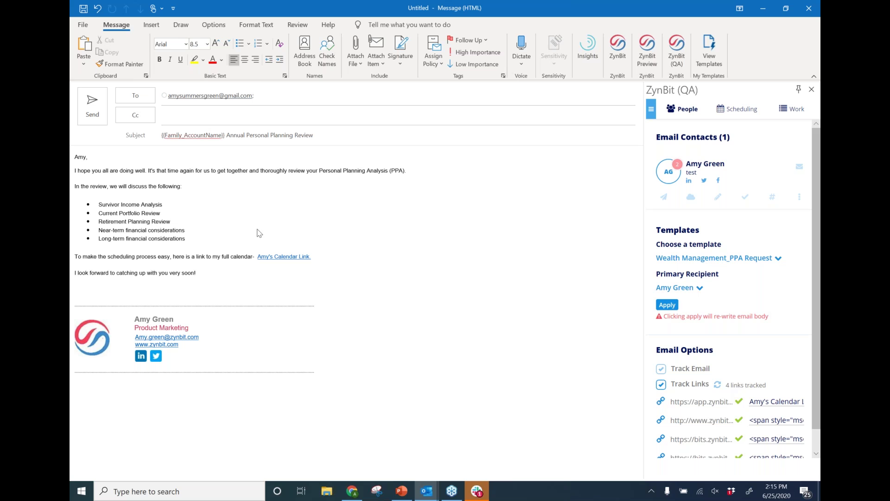
Step: Follow the calendar link in the email body, maximize the scheduling page and pick the Friday 6/26 12:30 - 1:30 slot
{"action": "mouse_move", "coordinate": [294, 262]}
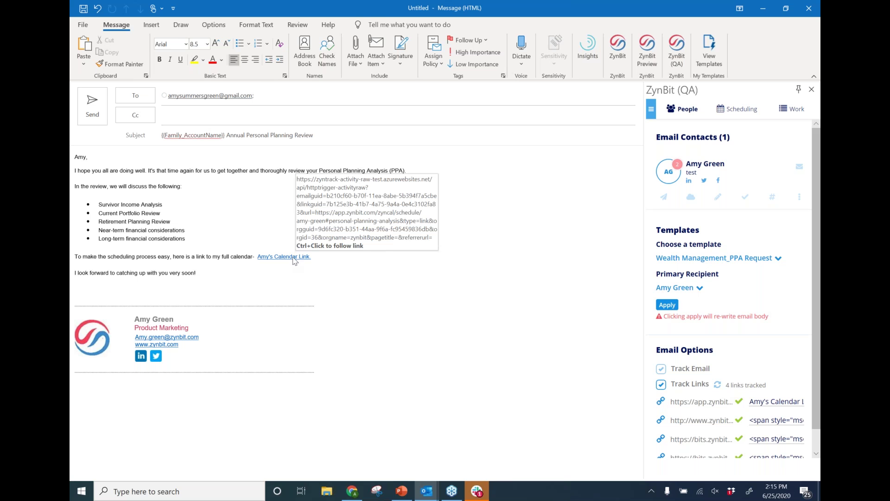
{"action": "left_click", "coordinate": [294, 259], "text": "ctrl"}
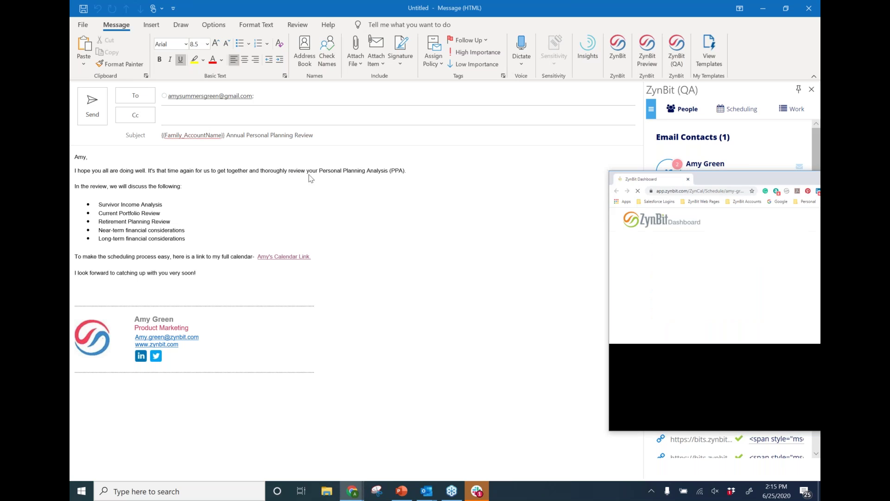
{"action": "double_click", "coordinate": [304, 148]}
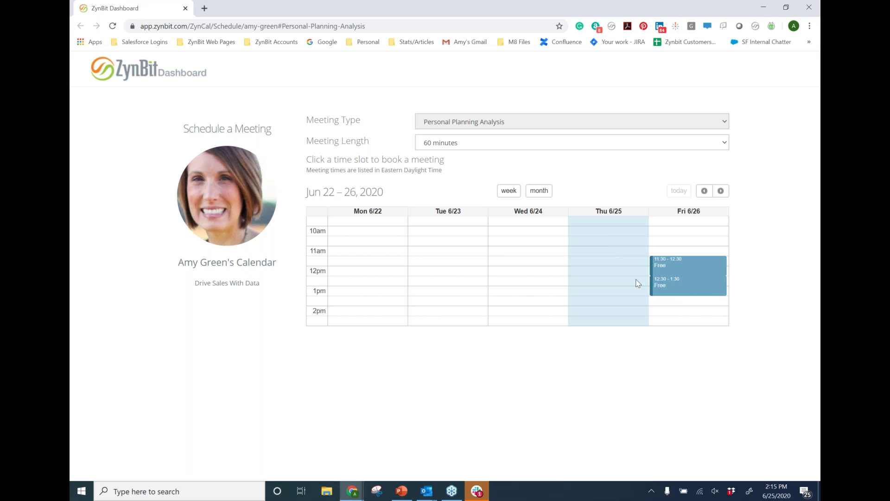
{"action": "left_click", "coordinate": [686, 282]}
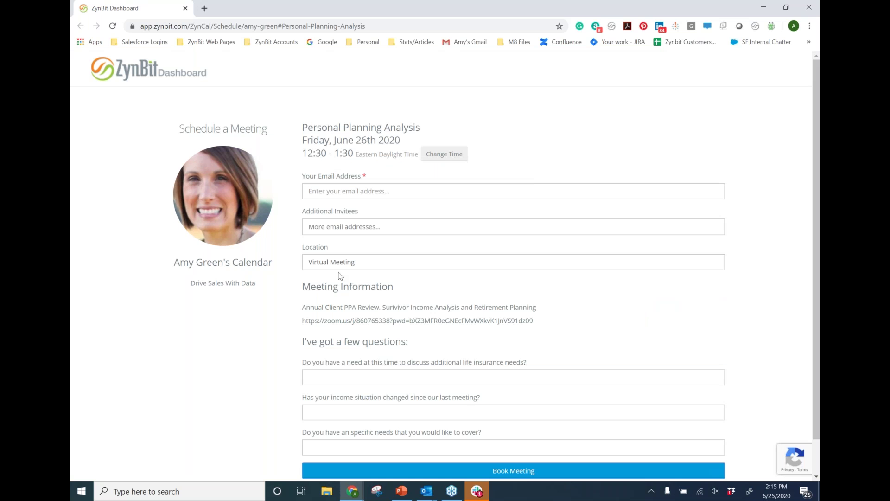
Step: Review the booking form, highlighting its meeting description, and minimize the browser to return to the email draft
{"action": "scroll", "coordinate": [732, 305], "scroll_direction": "down", "scroll_amount": 1}
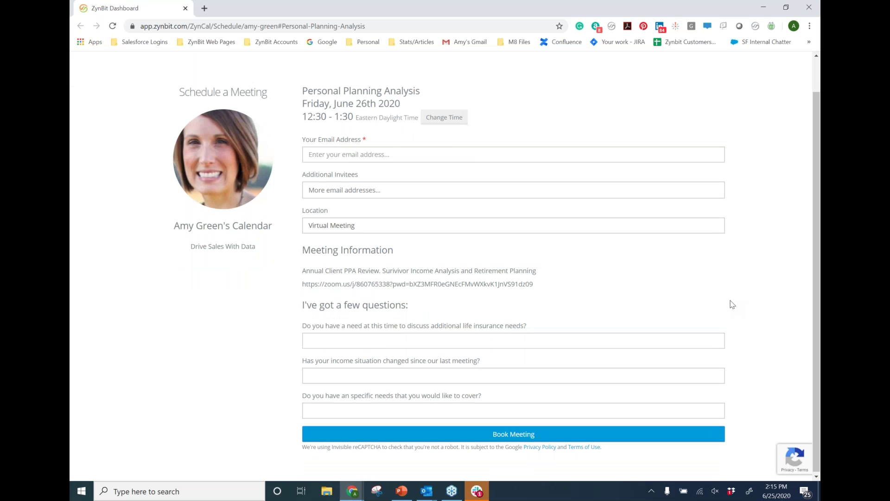
{"action": "left_click_drag", "start_coordinate": [538, 270], "coordinate": [301, 270]}
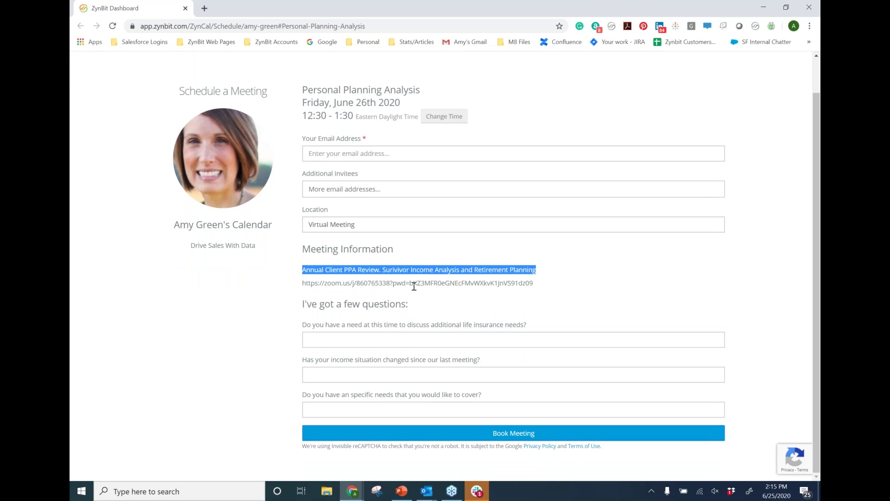
{"action": "left_click", "coordinate": [600, 290]}
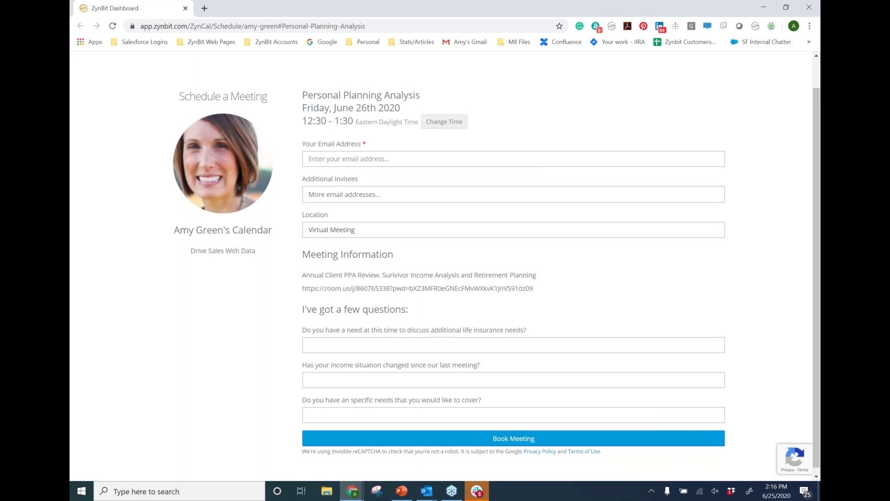
{"action": "left_click", "coordinate": [762, 7]}
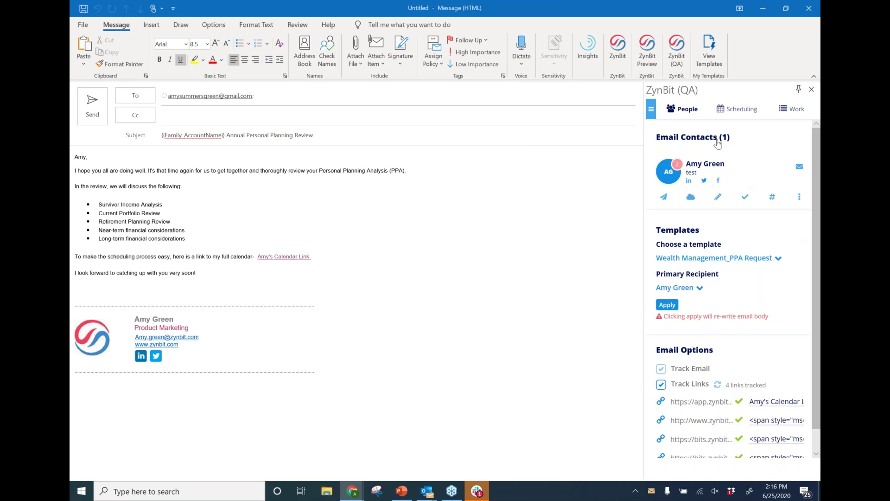
Step: Check the recipient's email opens, link clicks and web visits, and dismiss the incoming mail notifications
{"action": "mouse_move", "coordinate": [678, 171]}
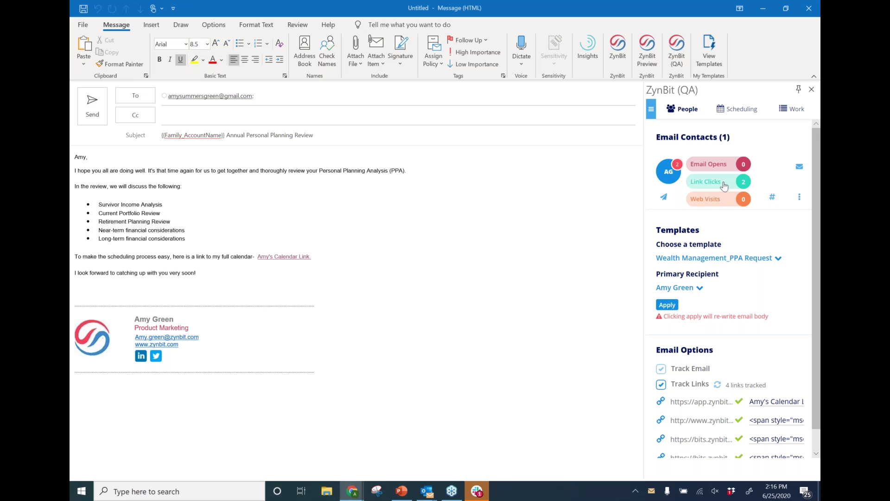
{"action": "left_click", "coordinate": [679, 170]}
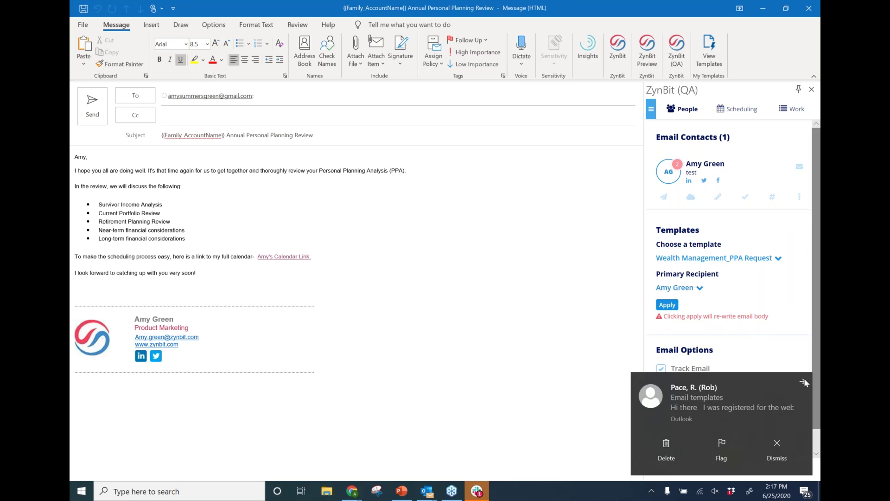
{"action": "left_click", "coordinate": [804, 381]}
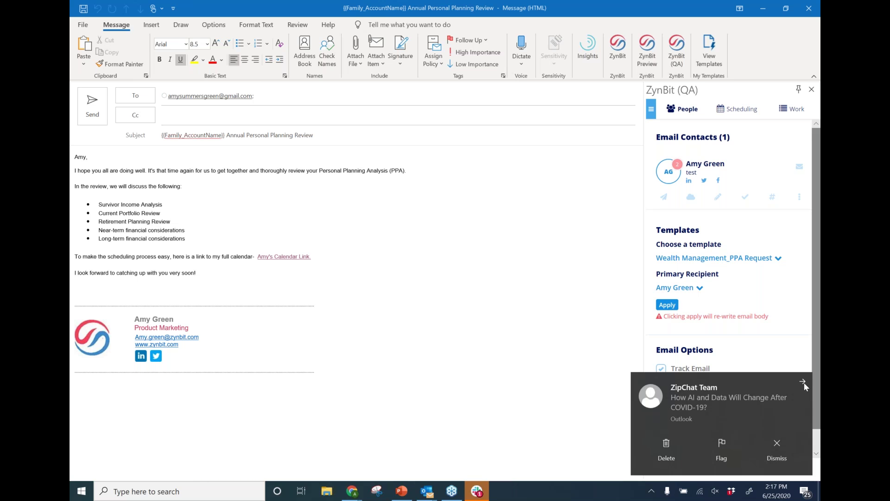
{"action": "left_click", "coordinate": [780, 460]}
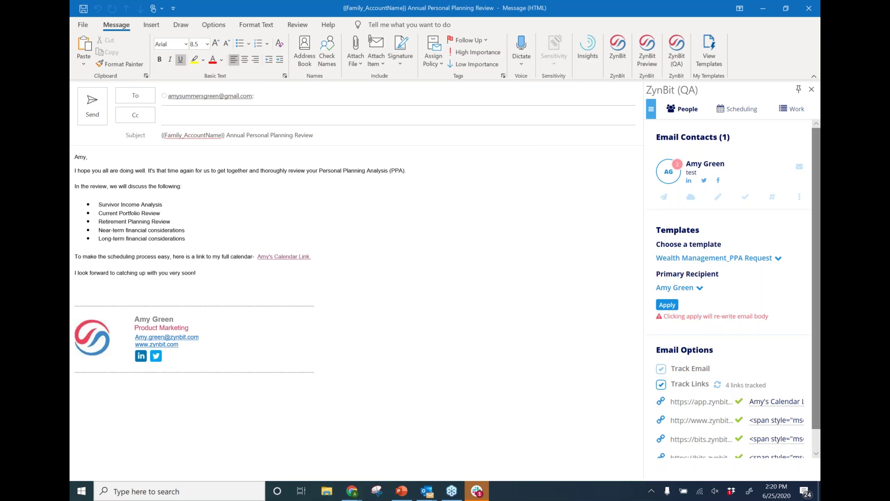
Step: Switch to the PowerPoint webinar deck and start the slide show from the "When Can We Start Using Templates?" slide
{"action": "left_click", "coordinate": [401, 490]}
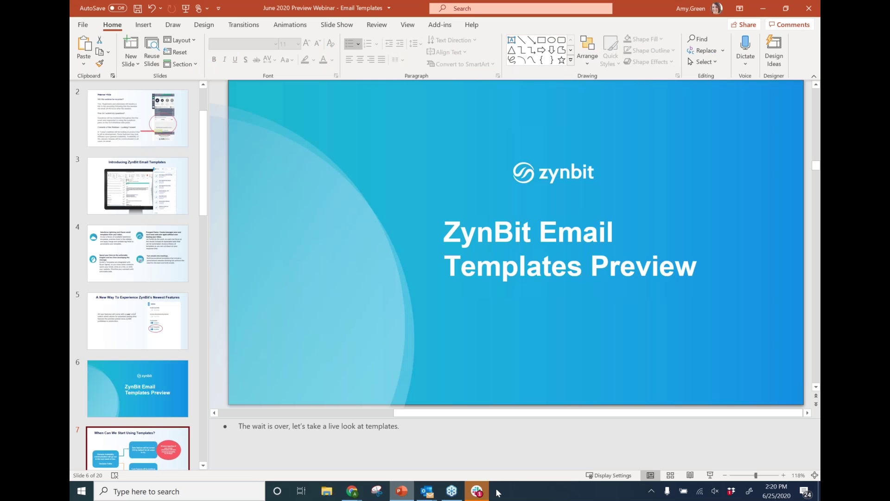
{"action": "key", "text": "Down"}
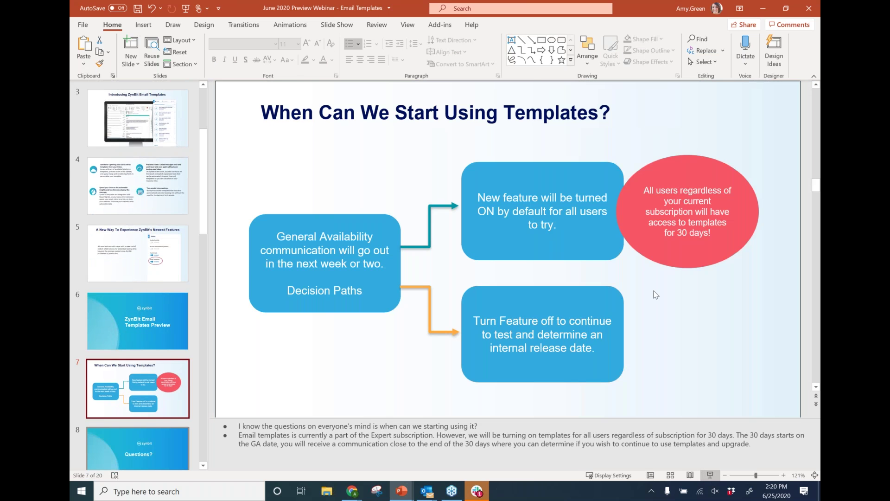
{"action": "key", "text": "shift+F5"}
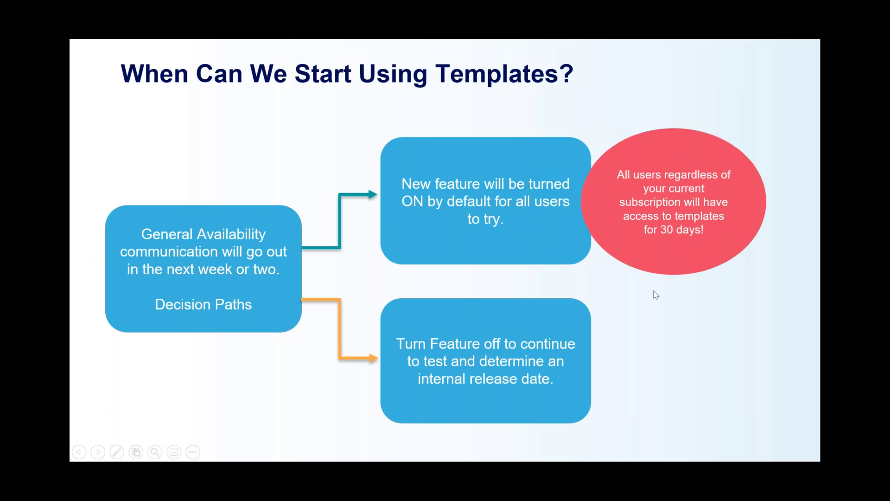